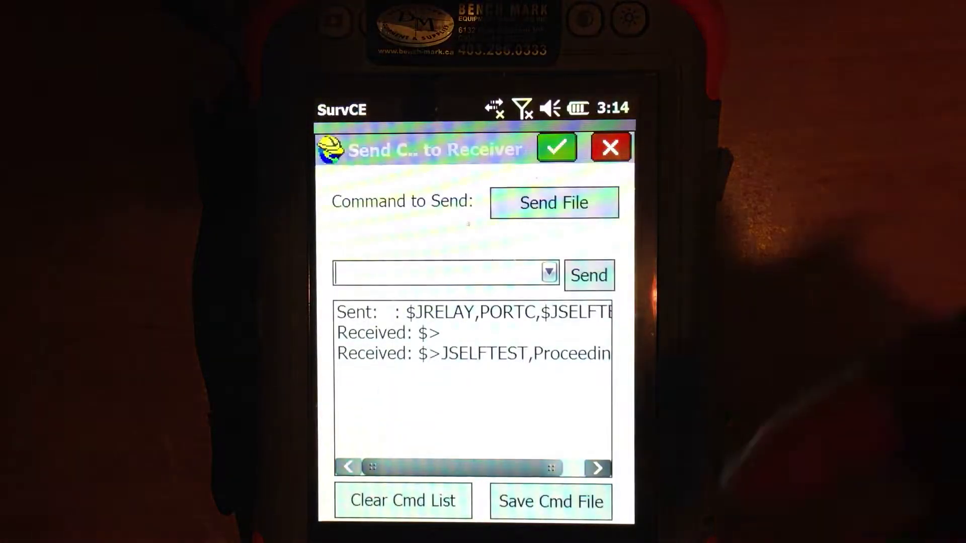
# Step: Pick $JRELAY,PORTC,$JSELFTEST from the previously sent commands list
pyautogui.click(549, 273)
pyautogui.click(484, 299)
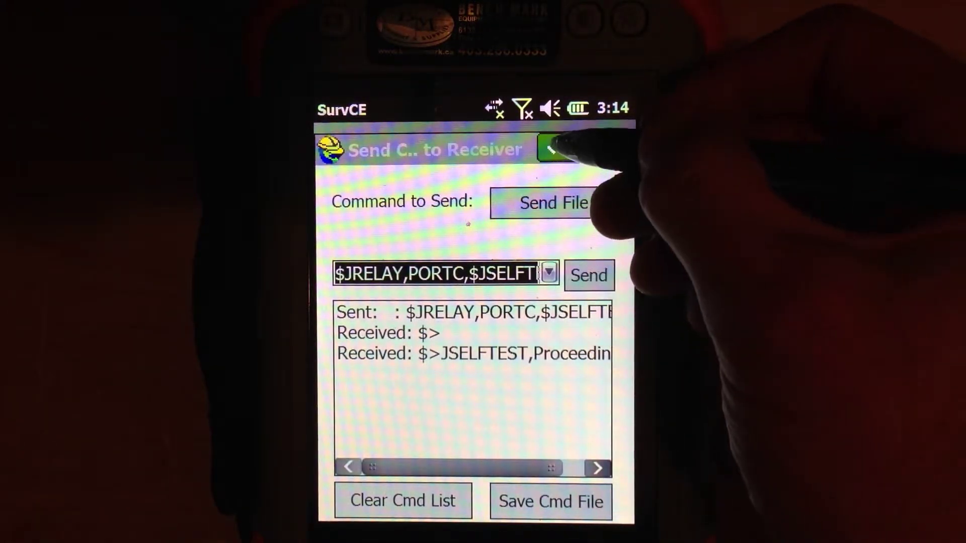
# Step: Send the $JRELAY,PORTC,$JSELFTEST command to the Hemisphere S320 receiver
pyautogui.click(574, 147)
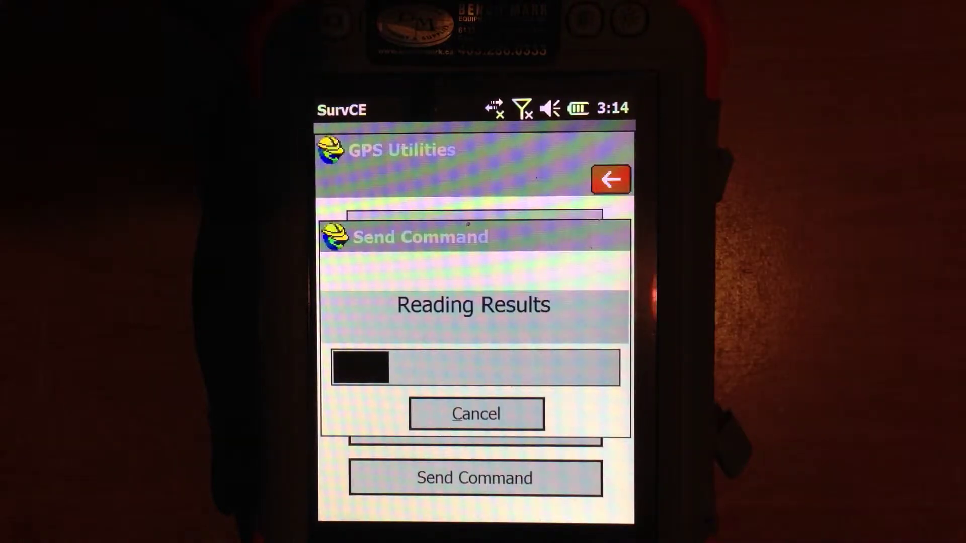